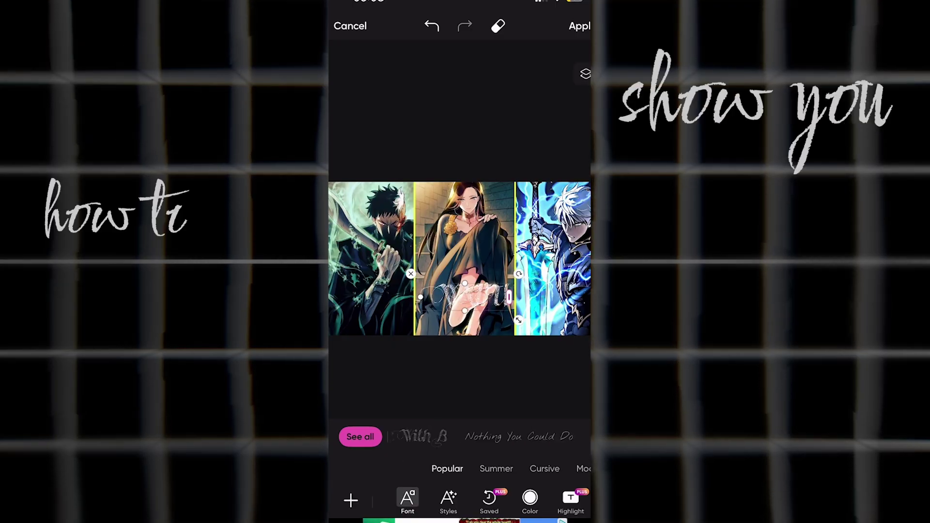
# Step: Give the WAIFU text a bold font and turn it yellow
pyautogui.click(460, 436)
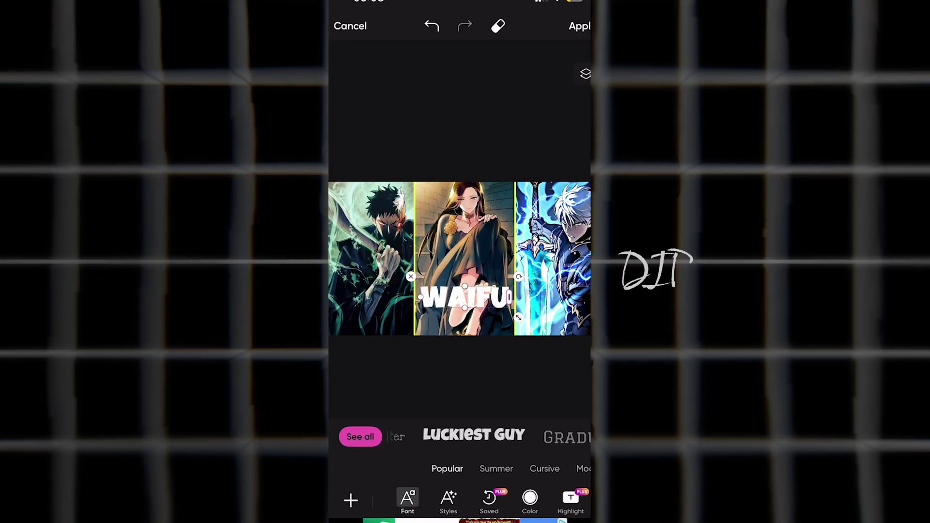
pyautogui.moveTo(532, 499); pyautogui.dragTo(436, 499)
pyautogui.click(530, 498)
pyautogui.click(409, 499)
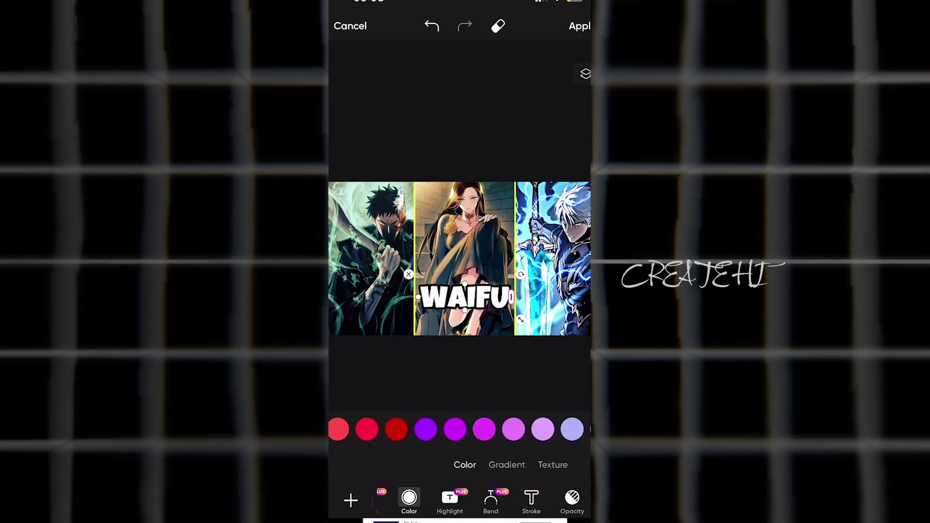
pyautogui.moveTo(557, 431); pyautogui.dragTo(387, 431)
pyautogui.click(379, 431)
pyautogui.click(579, 25)
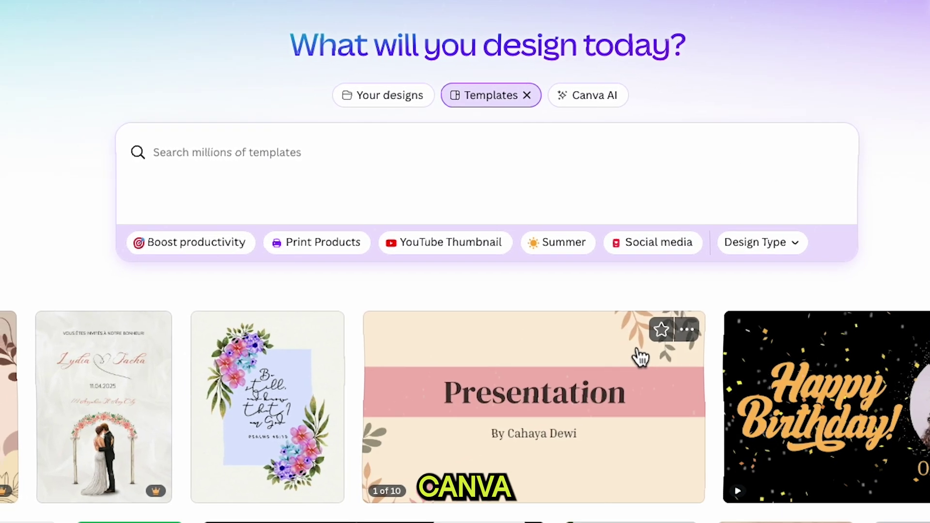
# Step: Filter templates to YouTube Thumbnail and create a blank YouTube Thumbnail design
pyautogui.click(469, 239)
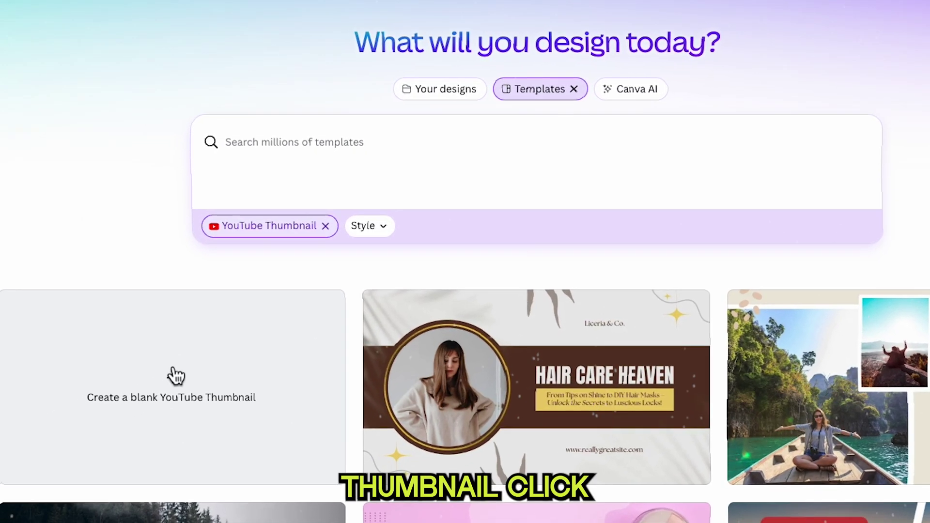
pyautogui.click(192, 382)
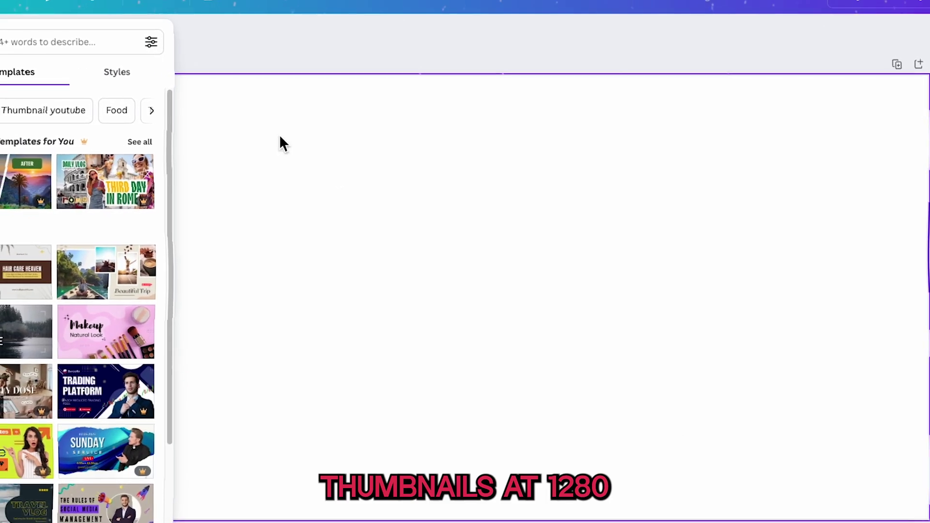
# Step: Place the uploaded fight-scene image and resize it to fill the thumbnail's left half
pyautogui.click(5, 222)
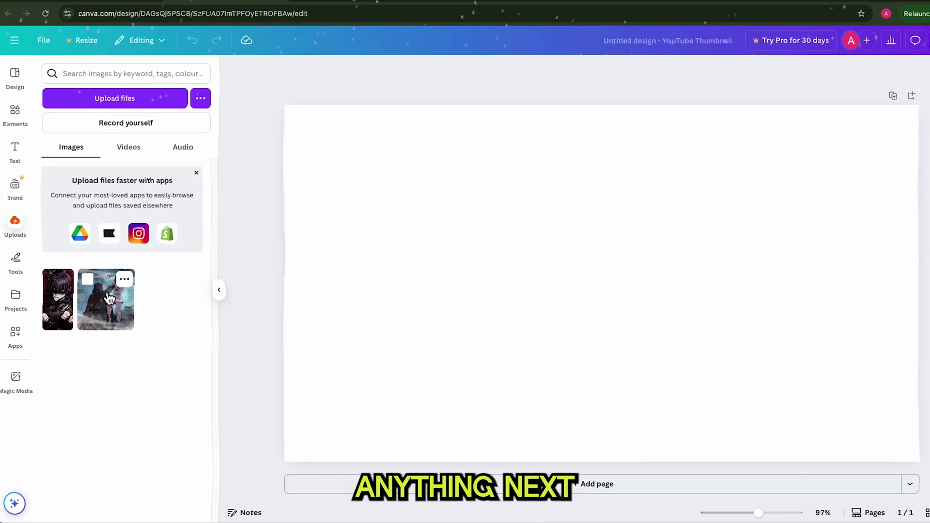
pyautogui.moveTo(108, 298); pyautogui.dragTo(386, 217)
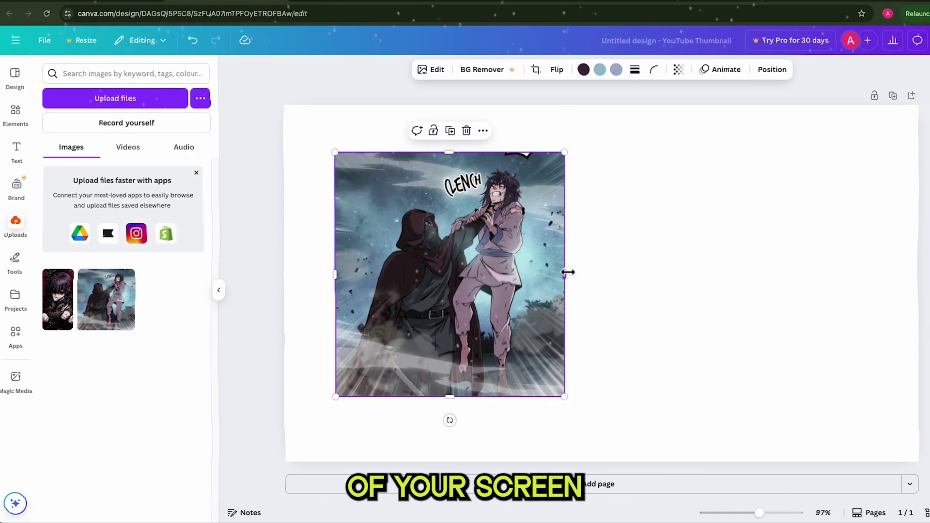
pyautogui.moveTo(571, 278); pyautogui.dragTo(660, 279)
pyautogui.moveTo(498, 395); pyautogui.dragTo(498, 480)
pyautogui.moveTo(497, 154); pyautogui.dragTo(498, 86)
pyautogui.moveTo(517, 220); pyautogui.dragTo(457, 210)
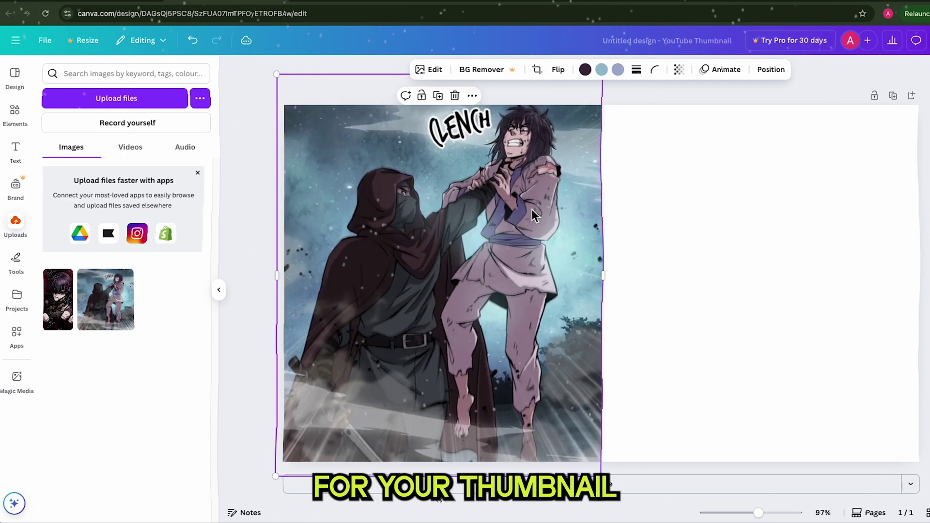
pyautogui.moveTo(609, 279); pyautogui.dragTo(565, 278)
# Step: Place the dark close-up image beside it, stretched to fill the right half
pyautogui.moveTo(69, 308); pyautogui.dragTo(668, 261)
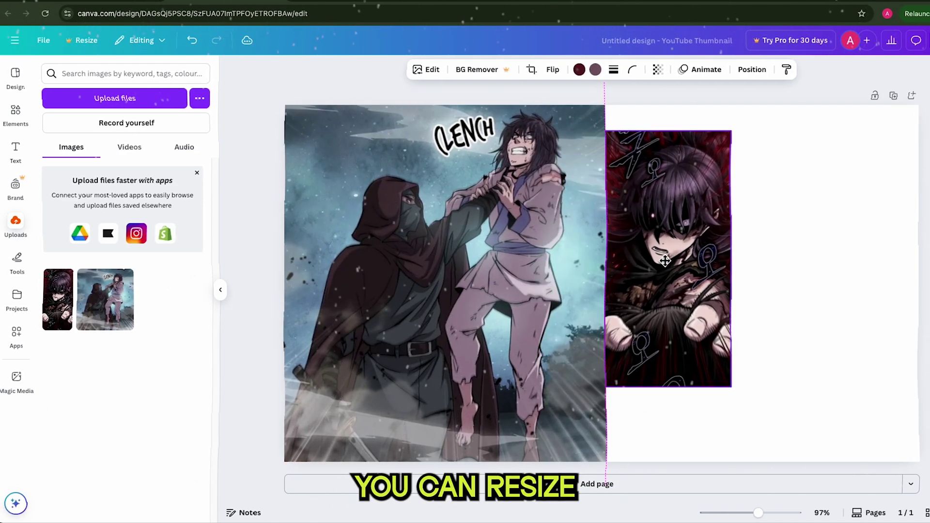
pyautogui.moveTo(736, 262); pyautogui.dragTo(928, 262)
pyautogui.moveTo(768, 386); pyautogui.dragTo(767, 493)
pyautogui.moveTo(768, 129); pyautogui.dragTo(775, 92)
pyautogui.press('Escape')
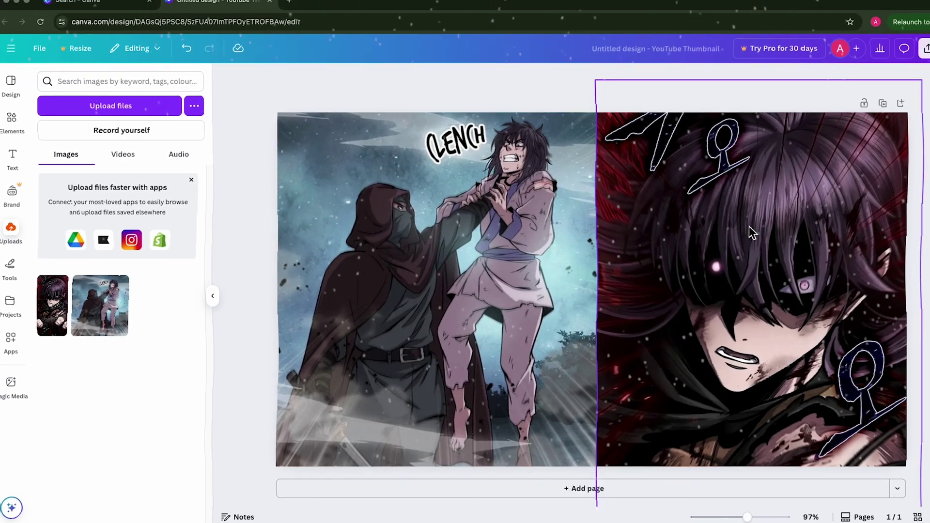
# Step: Give the right-hand close-up a solid border of weight 11
pyautogui.click(746, 225)
pyautogui.click(614, 77)
pyautogui.click(576, 107)
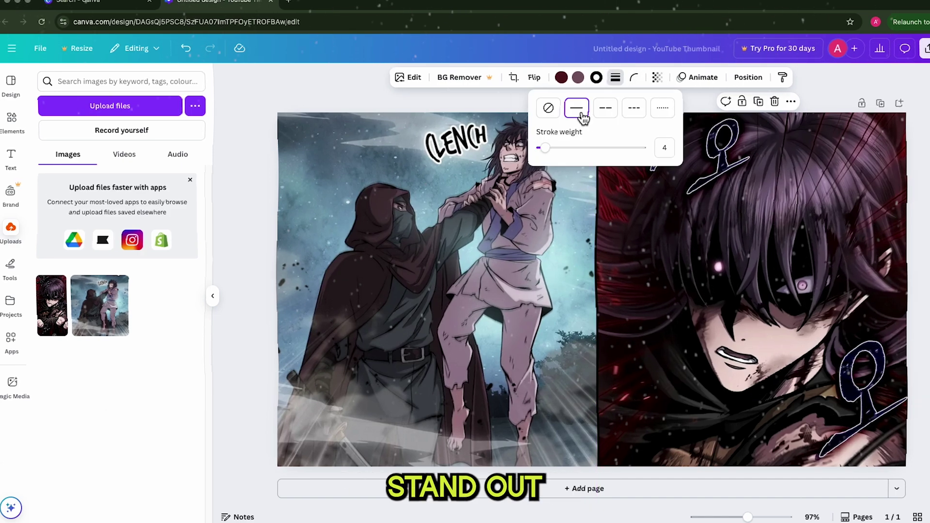
pyautogui.moveTo(562, 151); pyautogui.dragTo(556, 150)
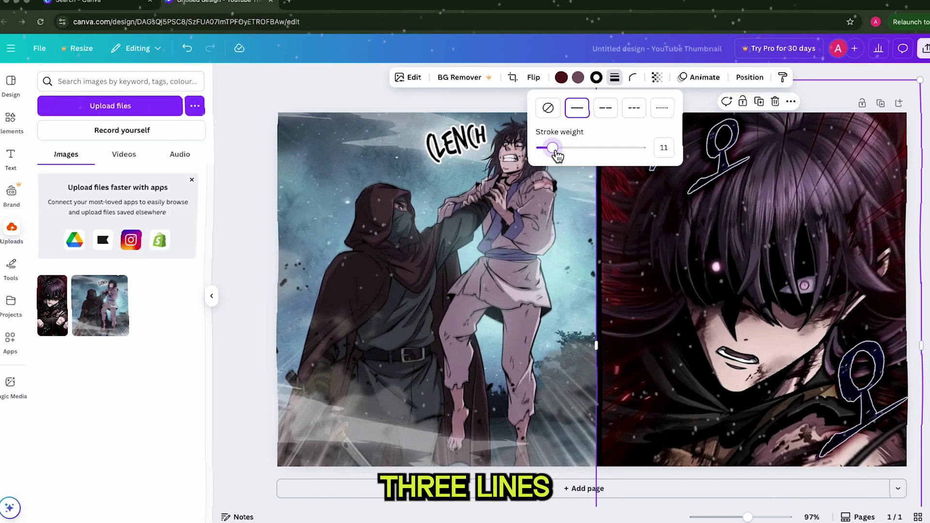
pyautogui.press('Escape')
# Step: Change the border colour, trying light grey and then green
pyautogui.click(596, 77)
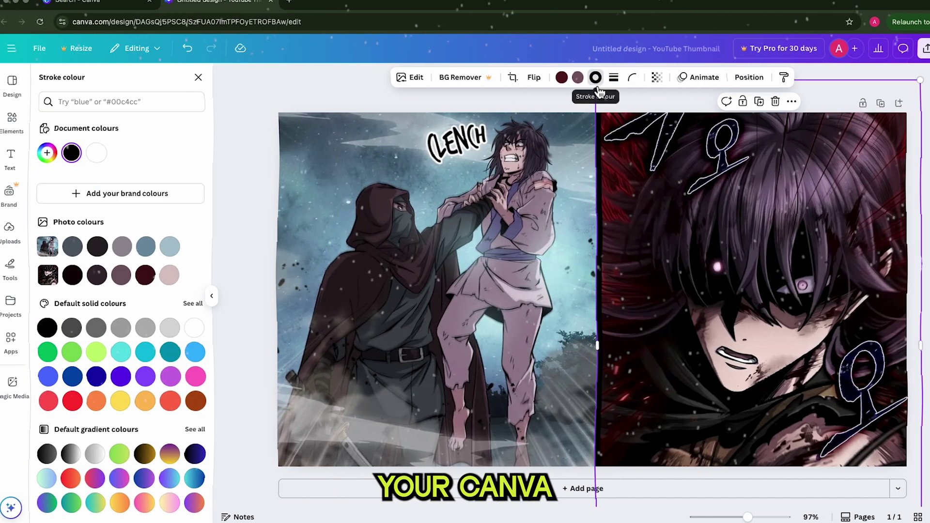
pyautogui.click(166, 328)
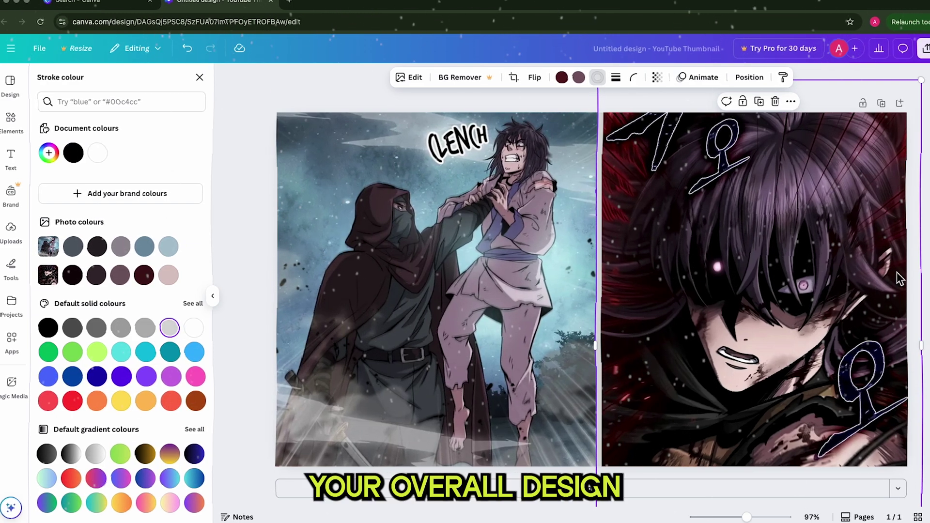
pyautogui.click(48, 352)
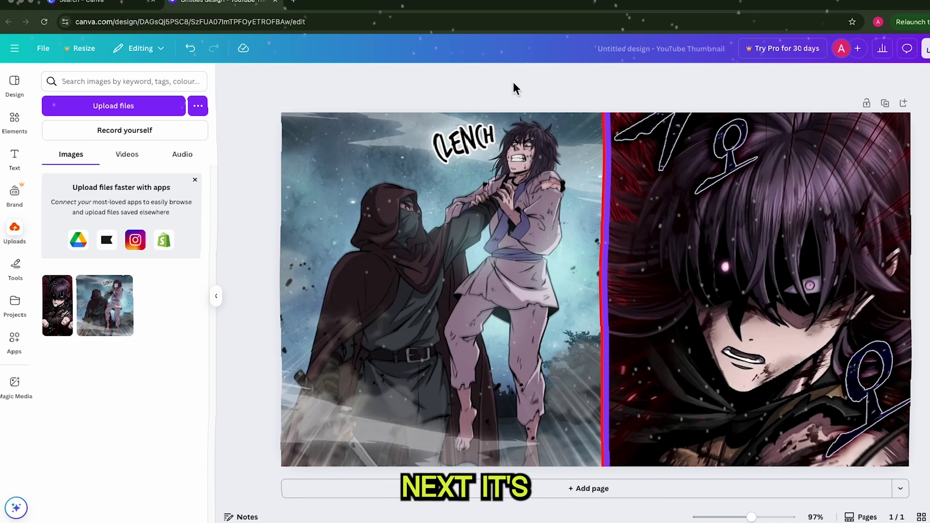
pyautogui.click(470, 167)
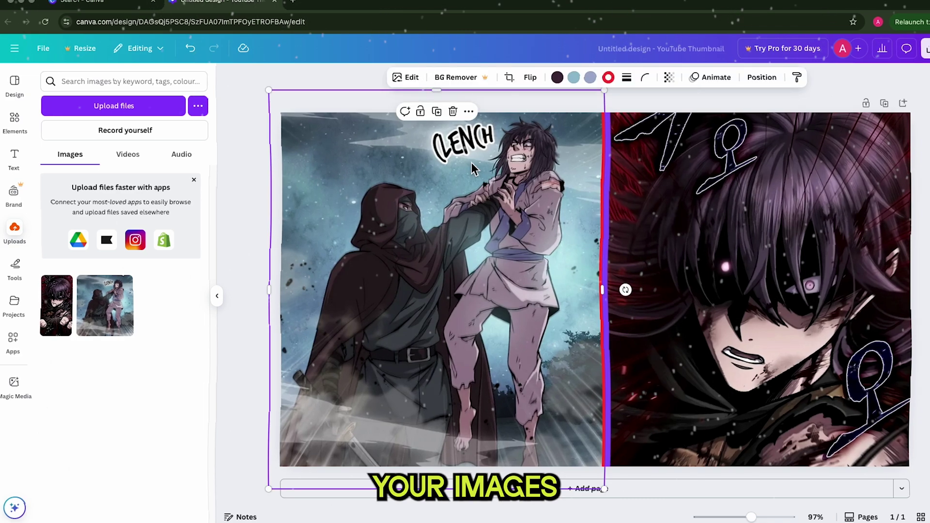
# Step: Auto-adjust the fight scene's colours with reduced intensity
pyautogui.click(407, 77)
pyautogui.click(104, 155)
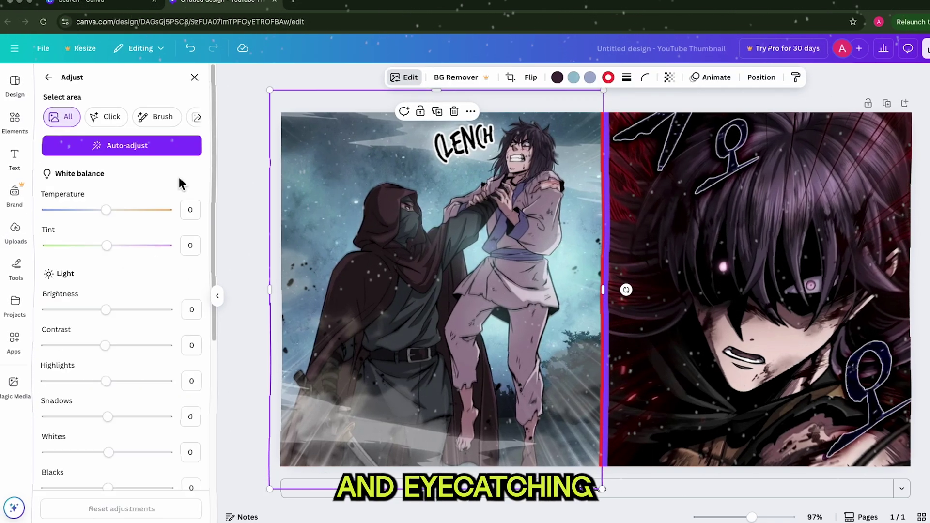
pyautogui.click(124, 150)
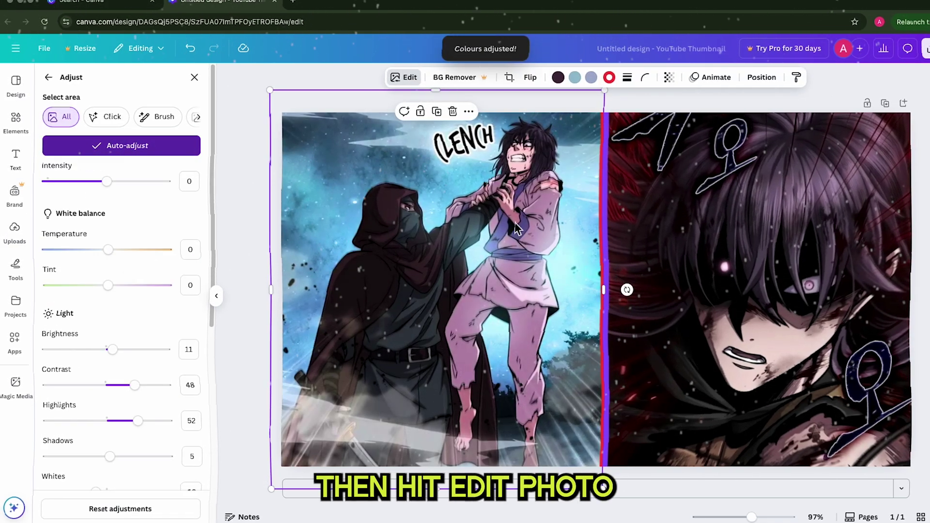
pyautogui.moveTo(107, 187); pyautogui.dragTo(82, 183)
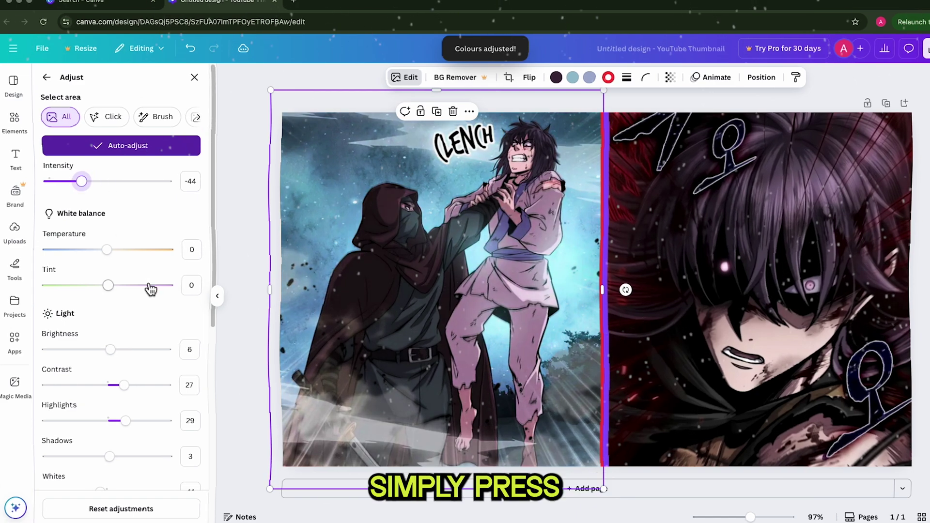
# Step: Set the fight scene's Sharpness to 60 and Clarity to 30
pyautogui.scroll(-5, 145, 315)
pyautogui.scroll(3, 136, 340)
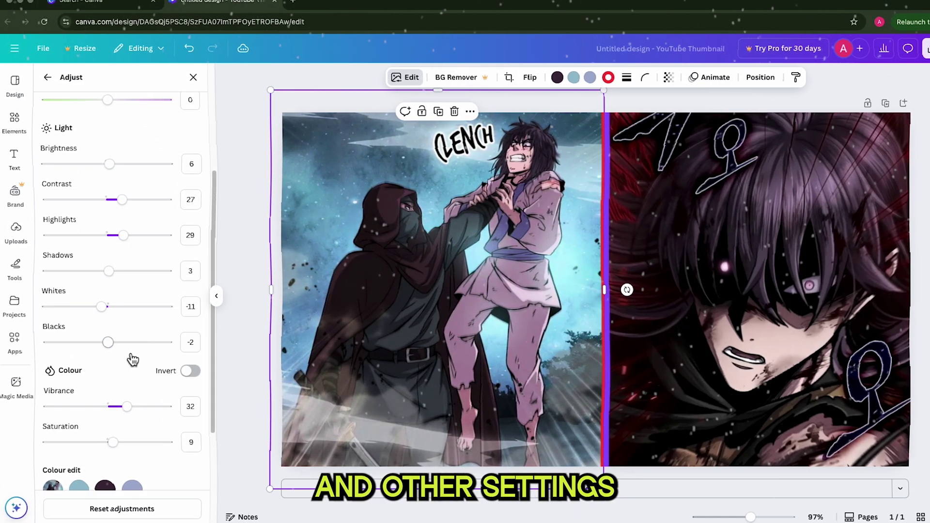
pyautogui.scroll(-5, 132, 359)
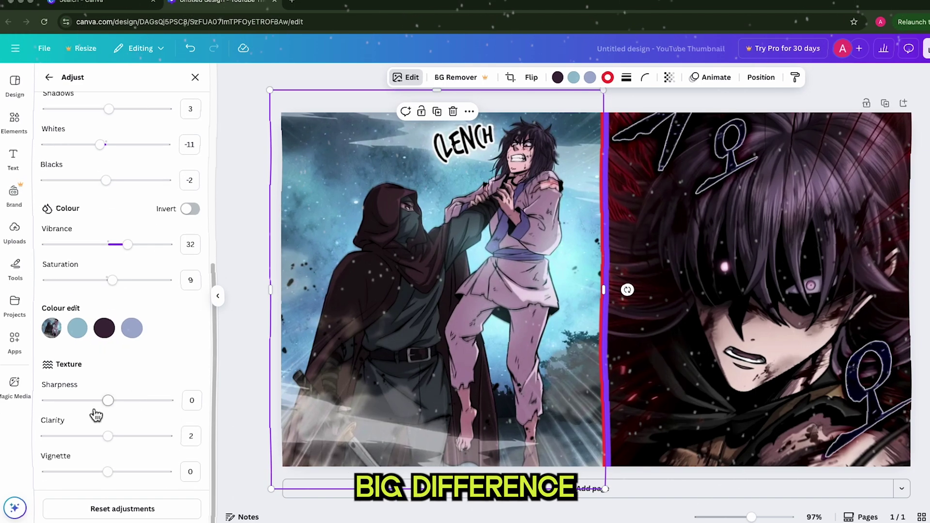
pyautogui.moveTo(139, 409); pyautogui.dragTo(152, 410)
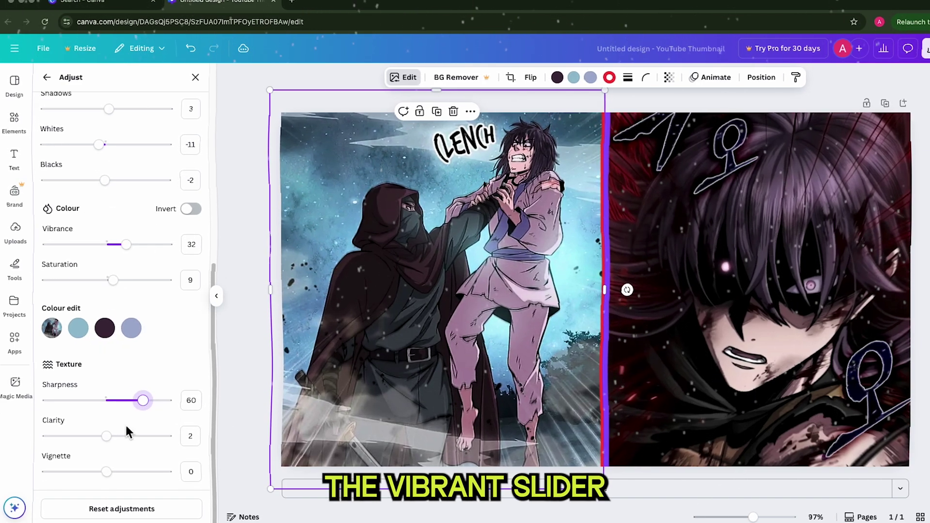
pyautogui.moveTo(107, 436); pyautogui.dragTo(139, 436)
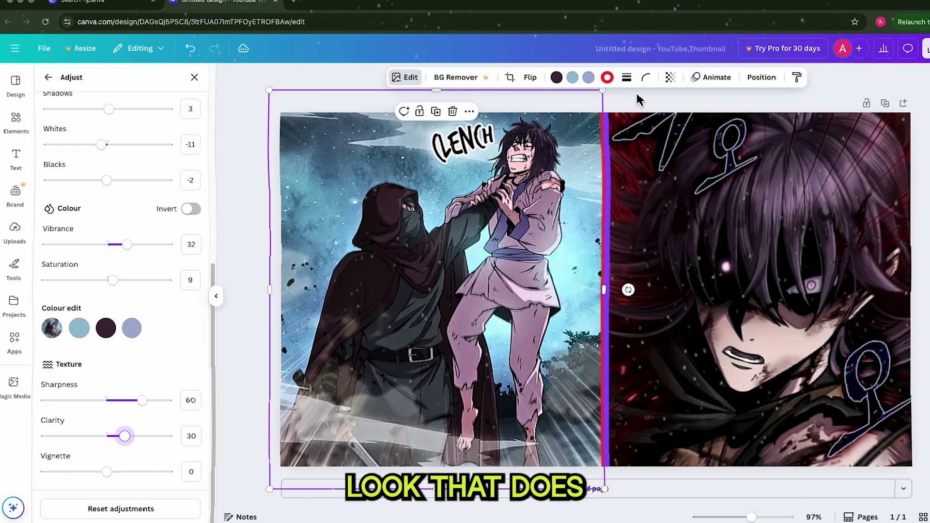
pyautogui.press('Escape')
# Step: Open the close-up's colour adjustments, then start a new text box
pyautogui.click(415, 78)
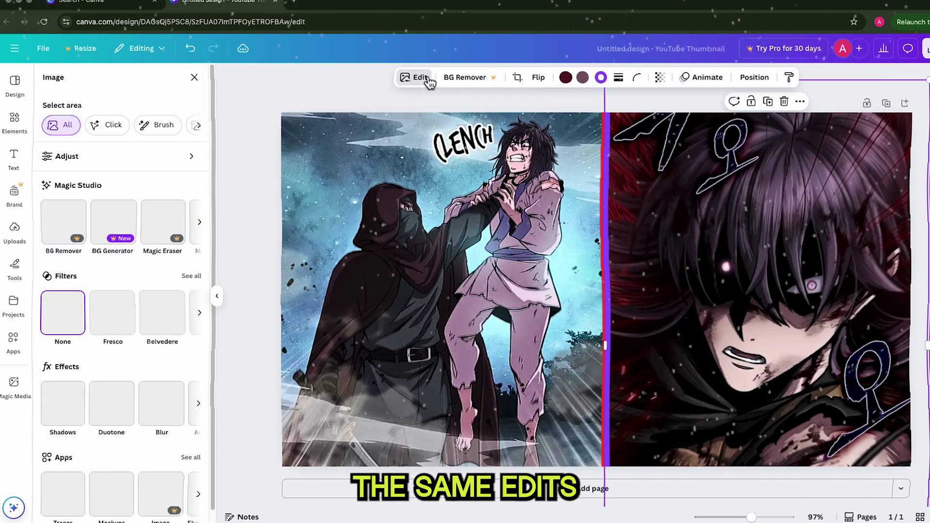
pyautogui.click(119, 153)
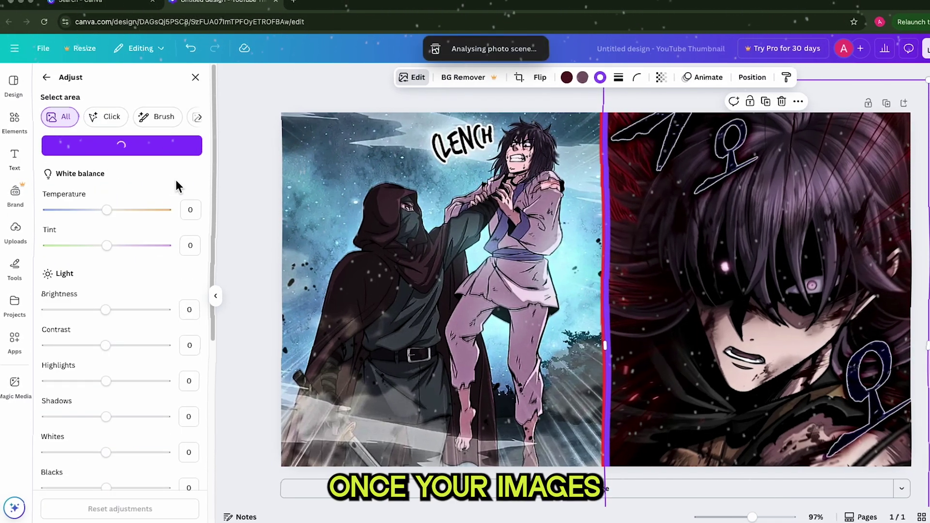
pyautogui.scroll(-7, 180, 291)
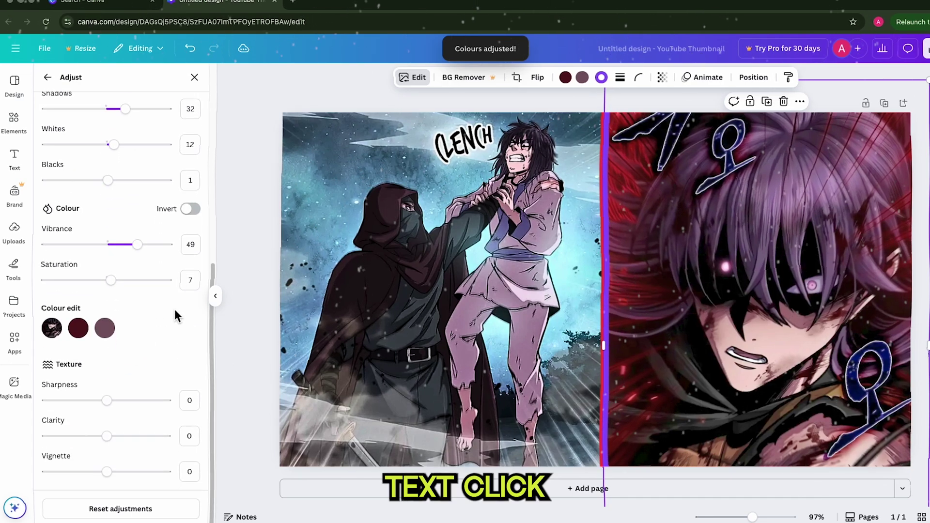
pyautogui.click(310, 300)
pyautogui.click(14, 158)
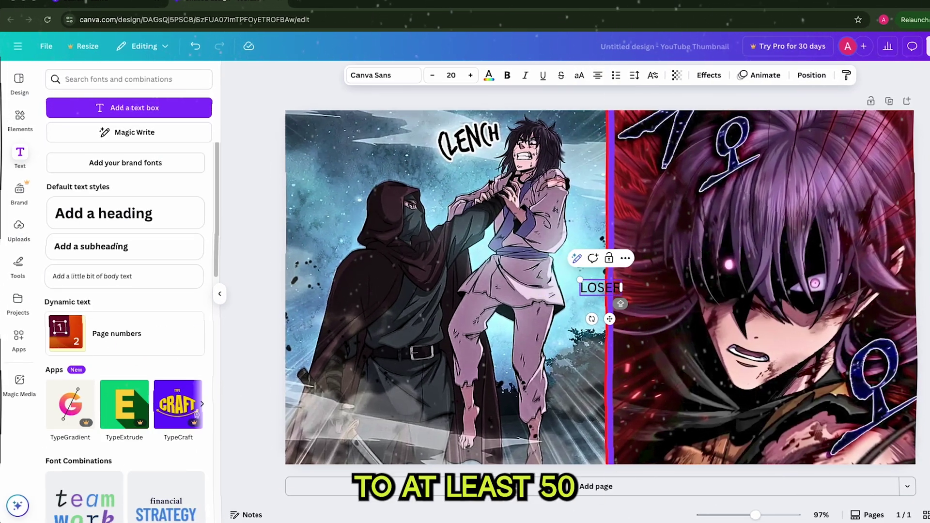
# Step: Make LOSER size 50, bold and yellow, and add an Outline effect
pyautogui.click(453, 77)
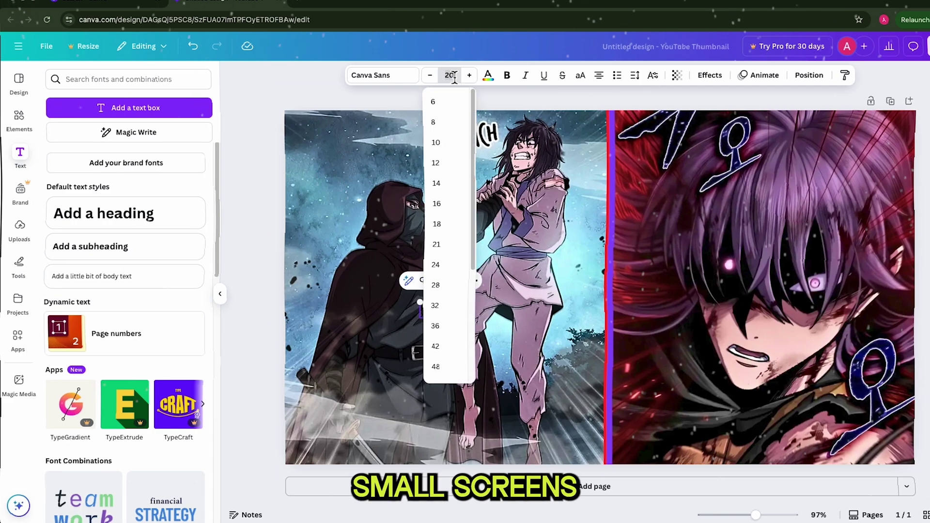
pyautogui.click(506, 75)
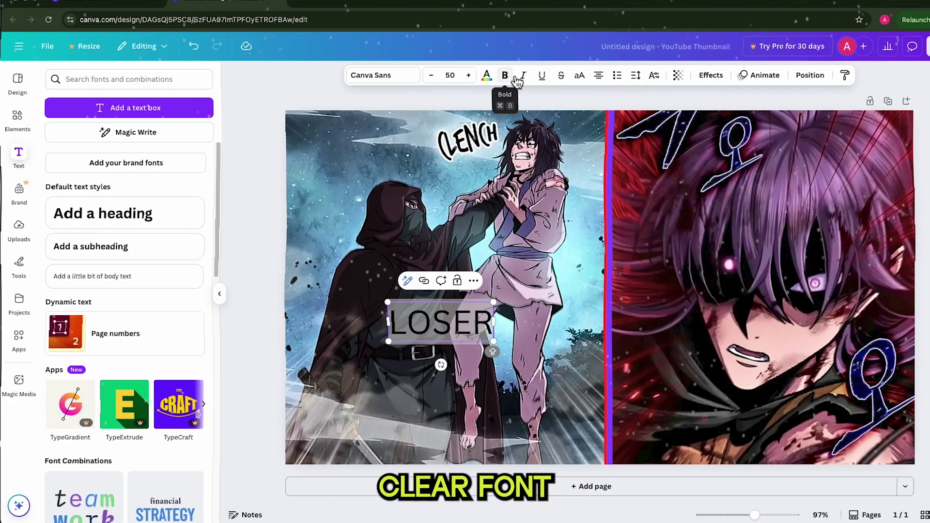
pyautogui.click(487, 75)
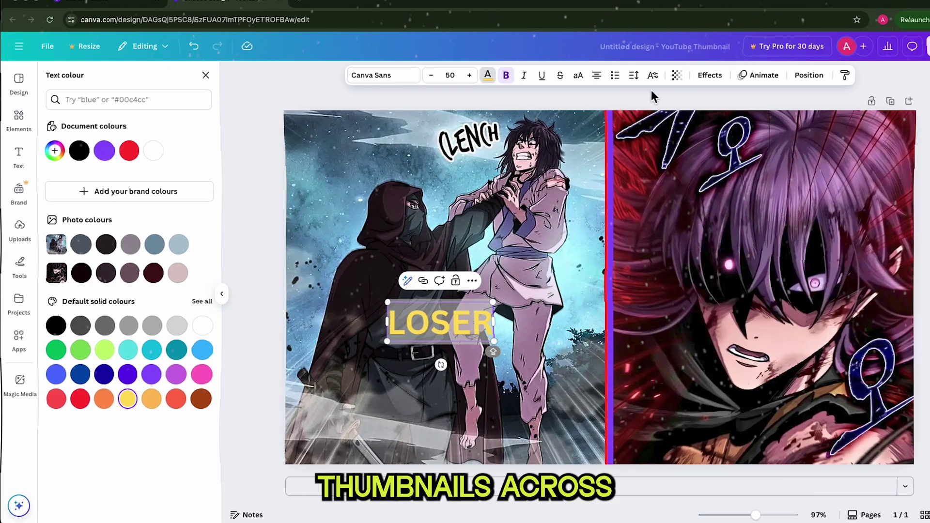
pyautogui.click(709, 75)
pyautogui.click(179, 199)
pyautogui.click(196, 289)
# Step: Make LOSER's outline black, switch its font to Fredoka, and thicken the outline to 120
pyautogui.click(56, 425)
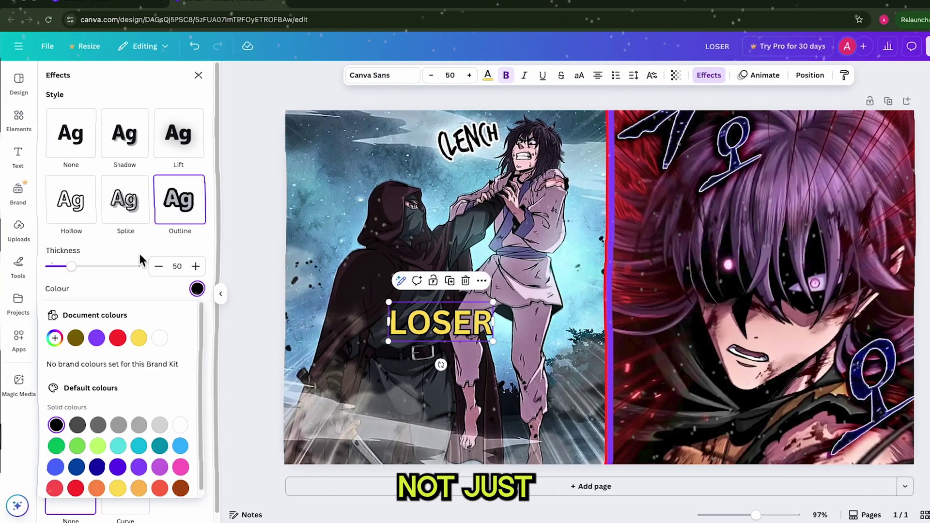
pyautogui.click(76, 271)
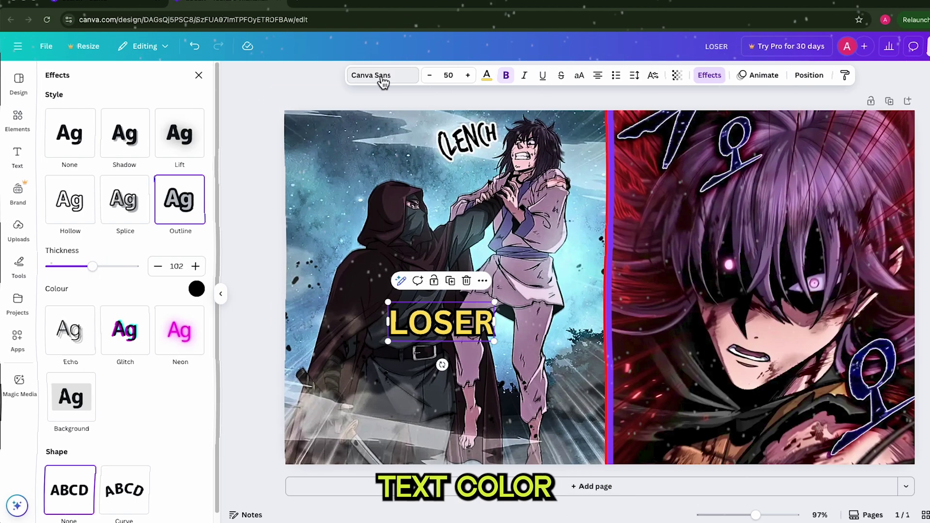
pyautogui.click(380, 77)
pyautogui.scroll(-10, 123, 335)
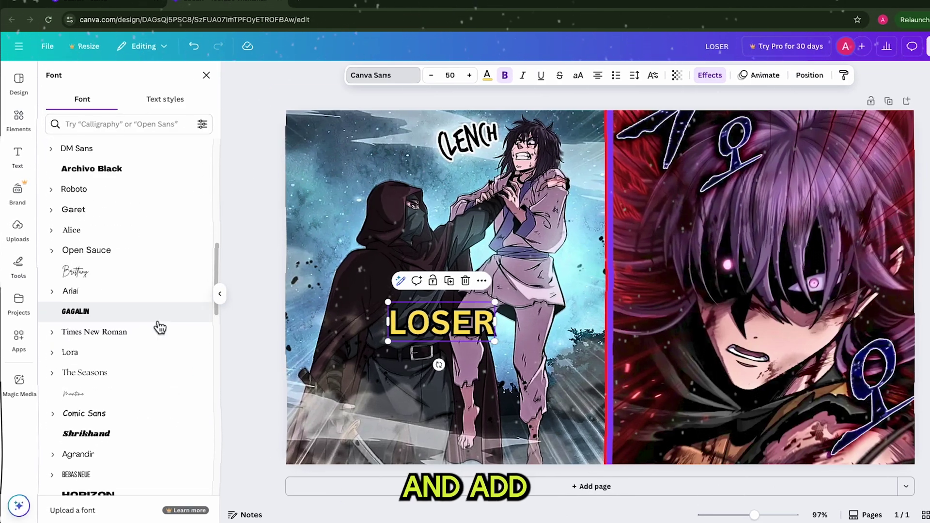
pyautogui.scroll(-4, 159, 328)
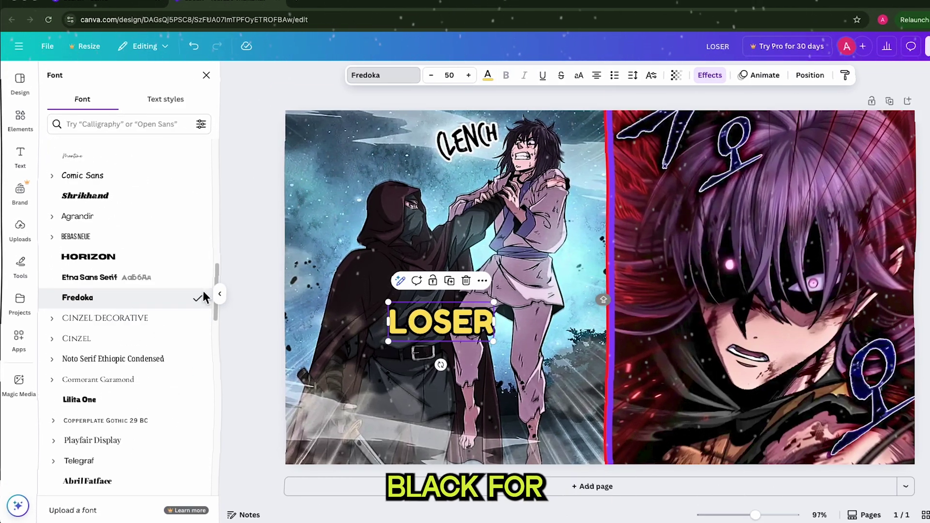
pyautogui.press('Escape')
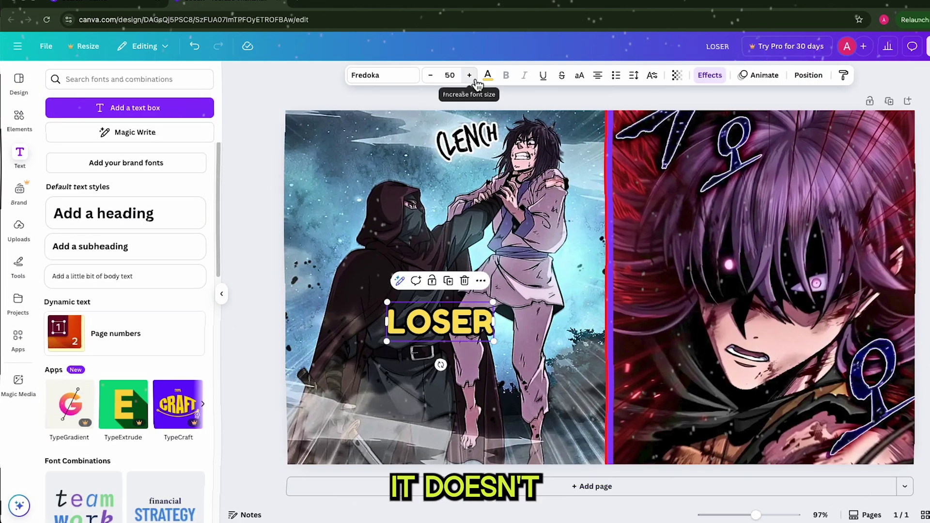
pyautogui.click(709, 75)
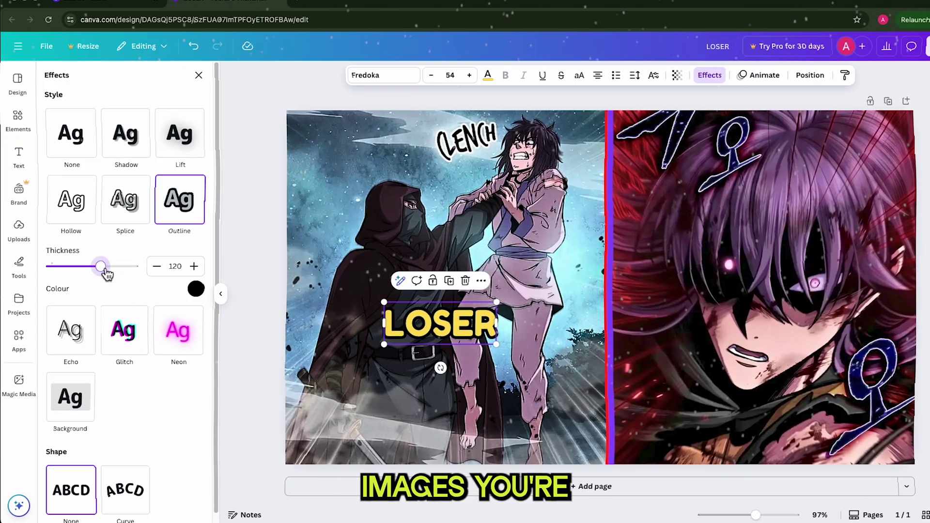
pyautogui.press('Escape')
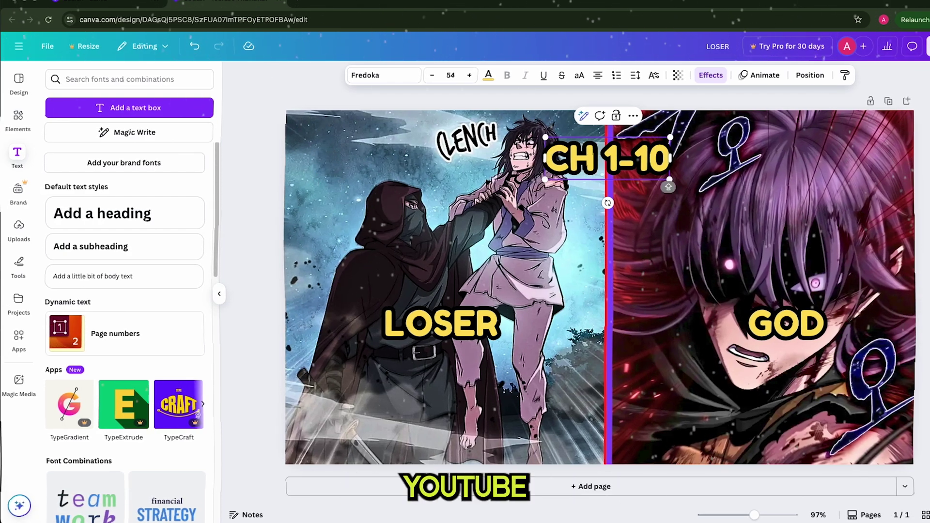
# Step: Review the tilted CH 1-10 label placed across the divide near the top
pyautogui.press('Escape')
pyautogui.click(654, 176)
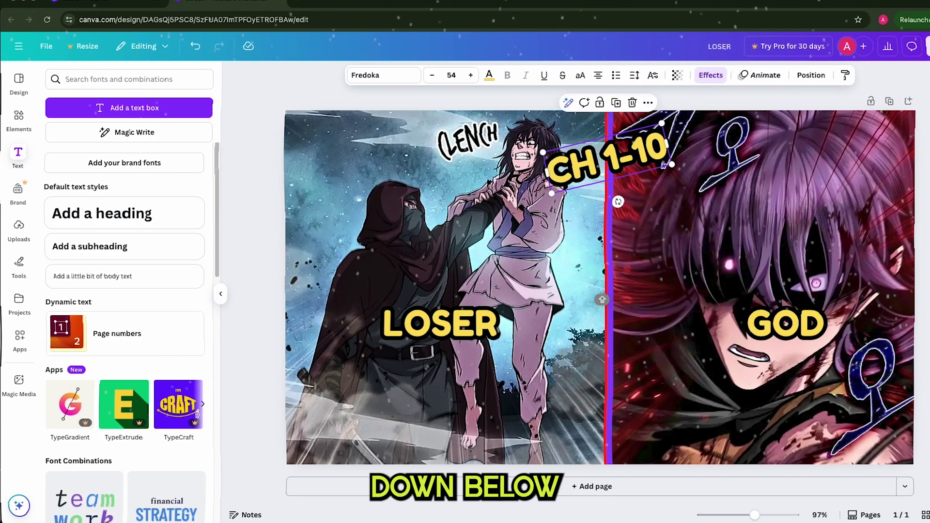
pyautogui.press('Escape')
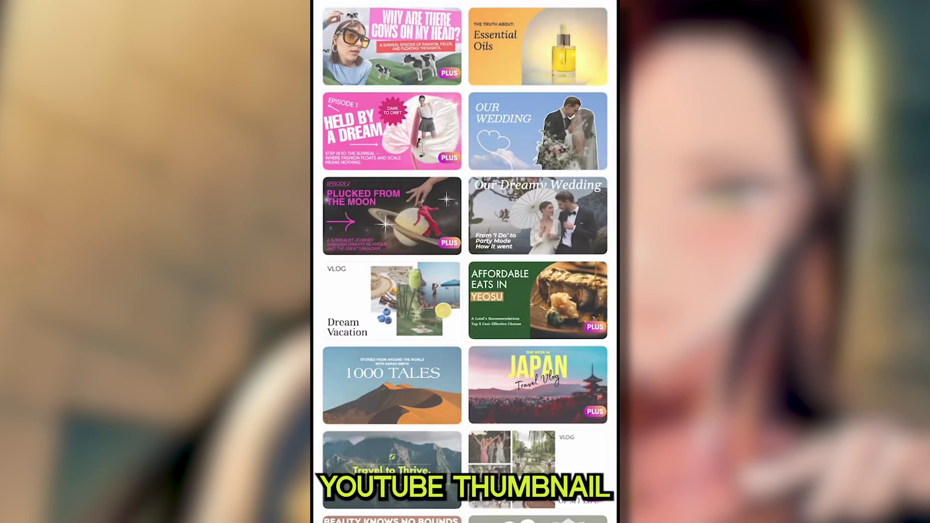
# Step: Scroll through Picsart's YouTube thumbnail templates
pyautogui.scroll(-5, 465, 262)
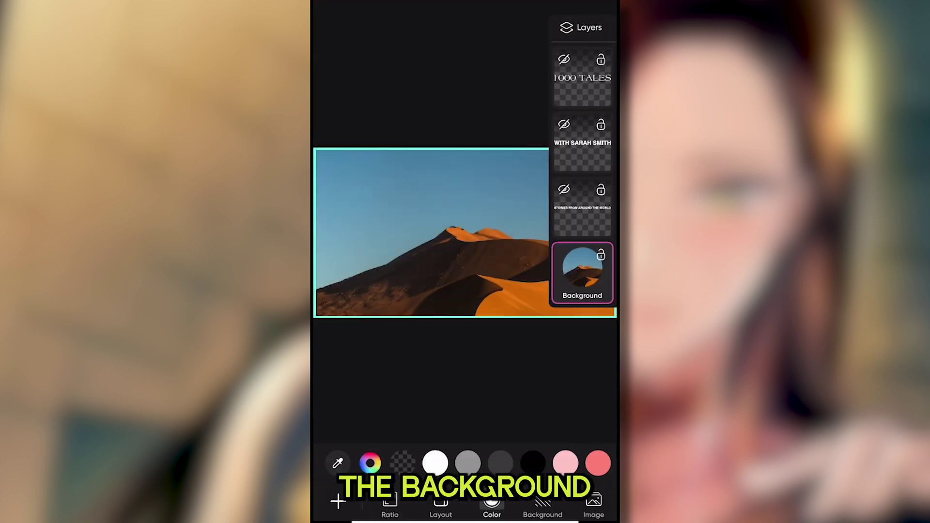
# Step: Make the canvas background plain white and begin adding a photo
pyautogui.click(435, 463)
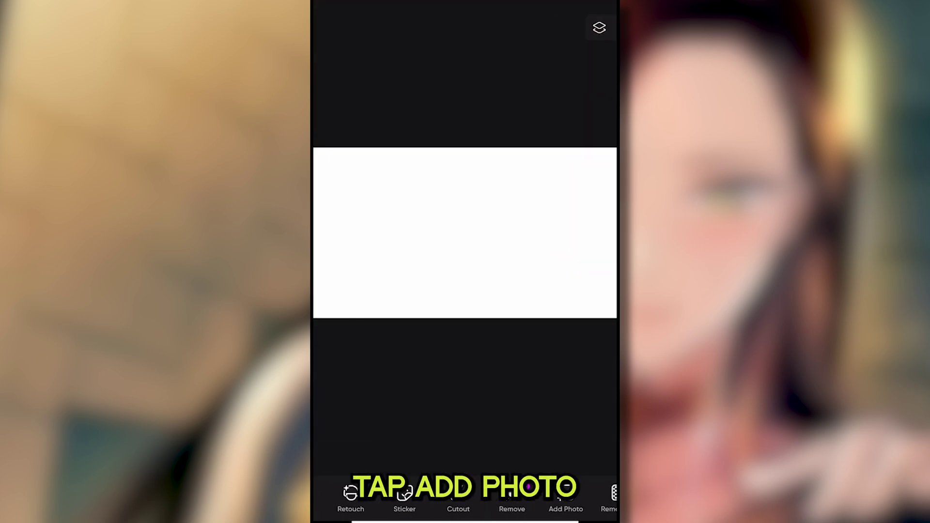
pyautogui.click(566, 494)
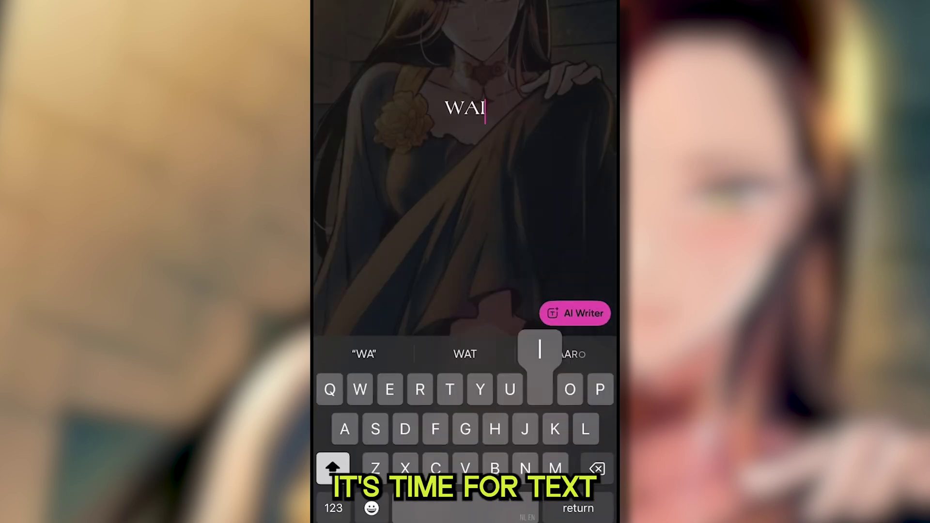
# Step: Finish typing WAIFU, move it onto the middle image and give it a bold blocky font
pyautogui.write('FU')
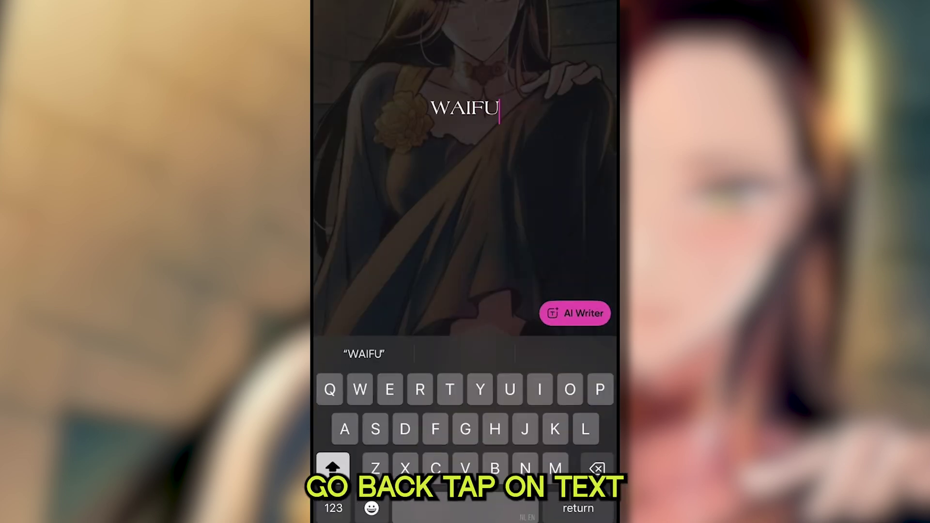
pyautogui.moveTo(467, 249); pyautogui.dragTo(464, 279)
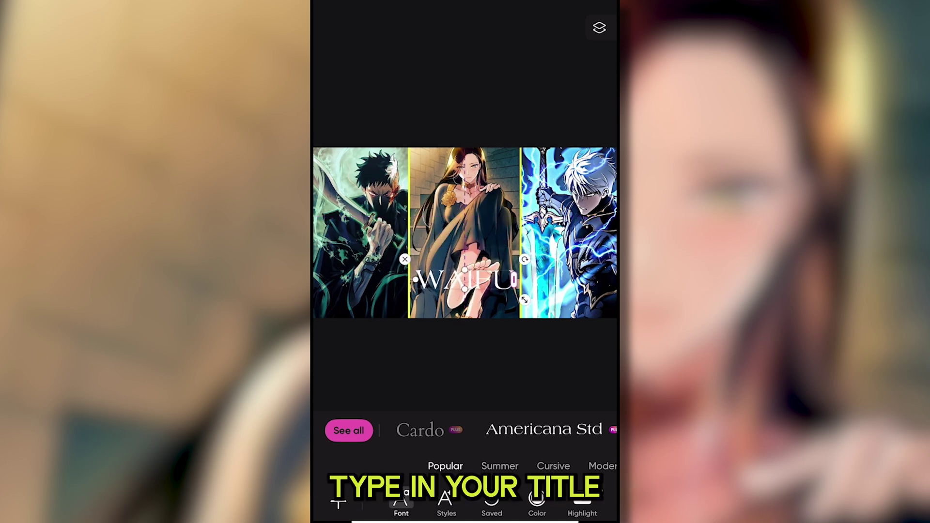
pyautogui.click(543, 429)
pyautogui.click(455, 430)
pyautogui.click(426, 430)
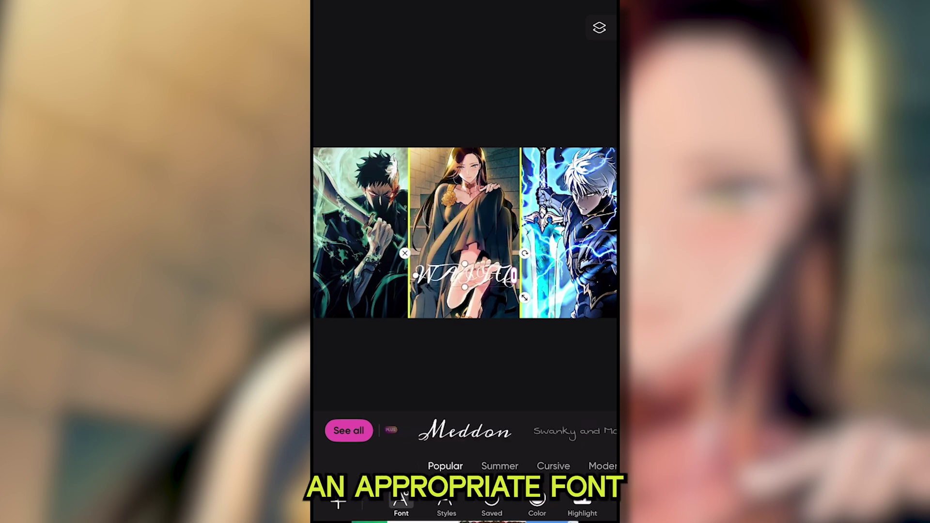
pyautogui.click(464, 431)
pyautogui.click(464, 430)
pyautogui.click(465, 430)
pyautogui.click(479, 430)
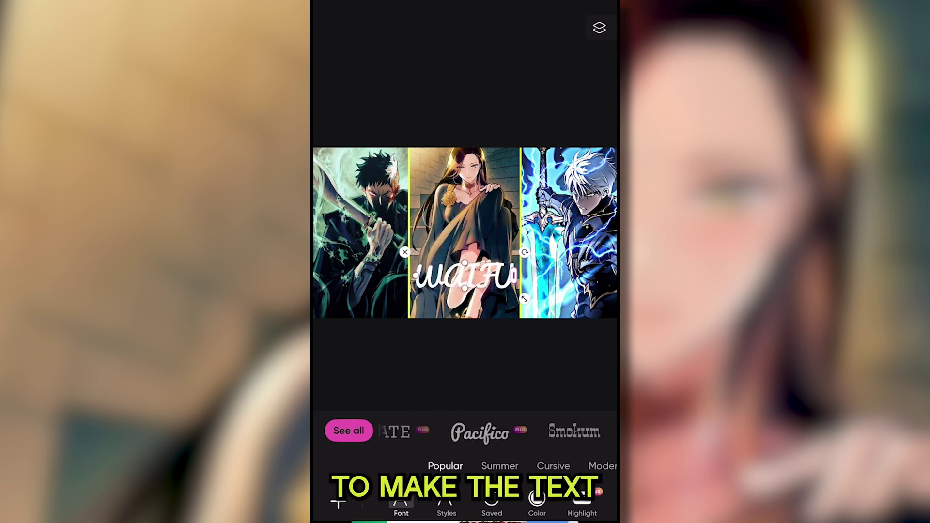
pyautogui.click(470, 429)
# Step: Give the WAIFU label a black outline and yellow text colour
pyautogui.moveTo(557, 504); pyautogui.dragTo(423, 504)
pyautogui.click(538, 504)
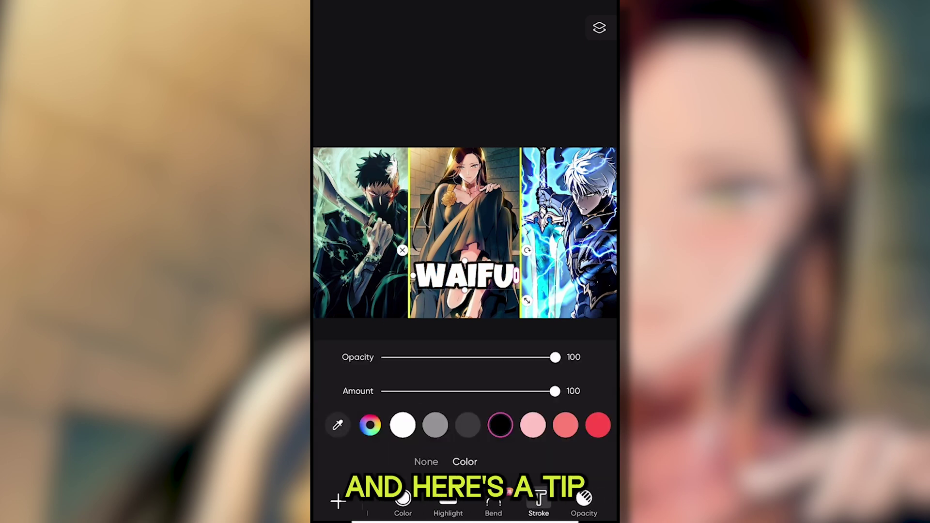
pyautogui.click(402, 504)
pyautogui.moveTo(557, 424); pyautogui.dragTo(363, 425)
pyautogui.click(368, 422)
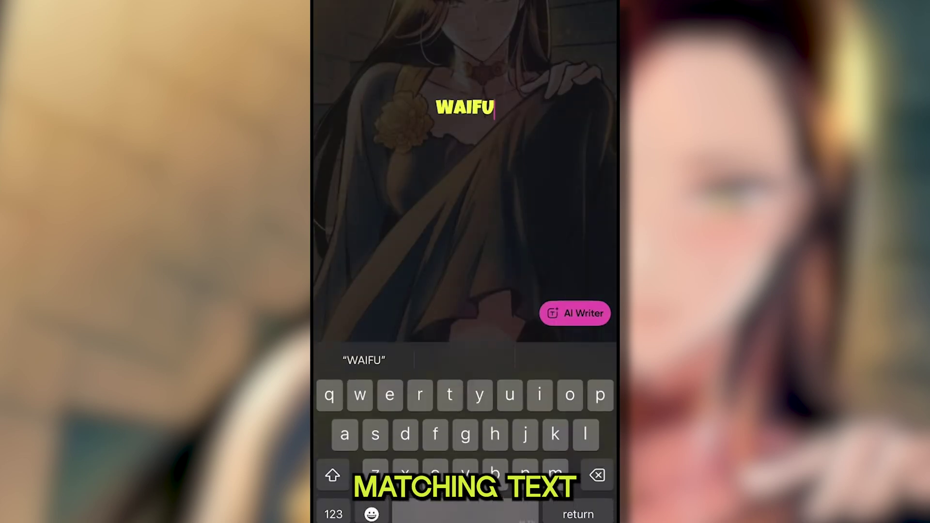
# Step: Retype the copied label as HERO for the third panel
pyautogui.press('BackSpace')
pyautogui.press('BackSpace')
pyautogui.press('BackSpace')
pyautogui.press('BackSpace')
pyautogui.press('BackSpace')
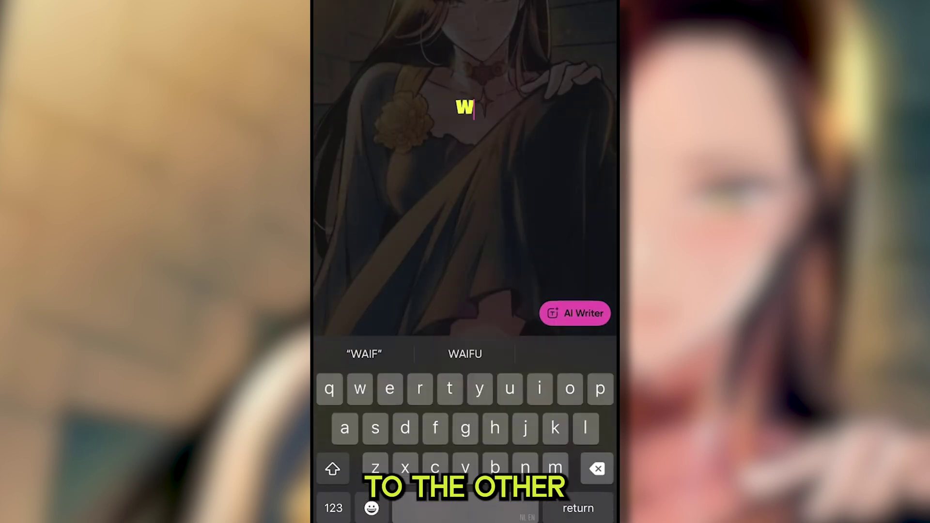
pyautogui.write('HER')
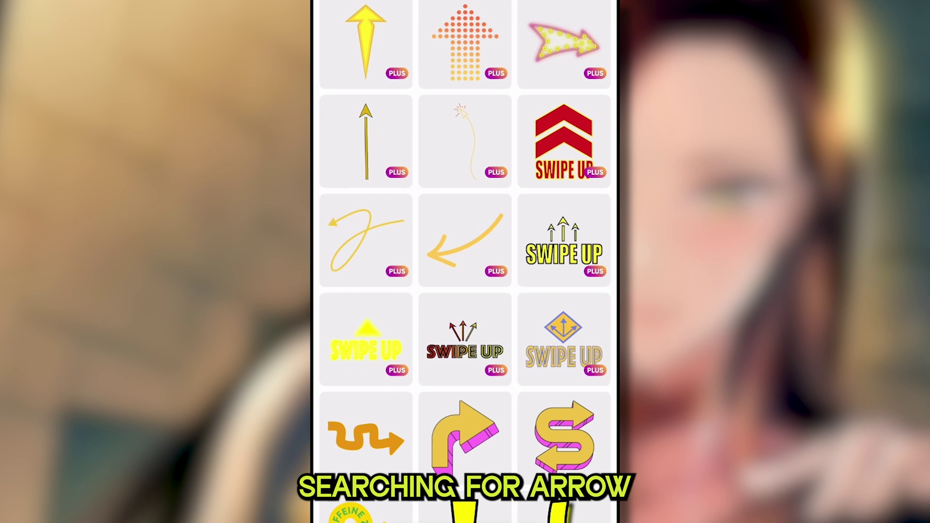
pyautogui.scroll(-10, 465, 262)
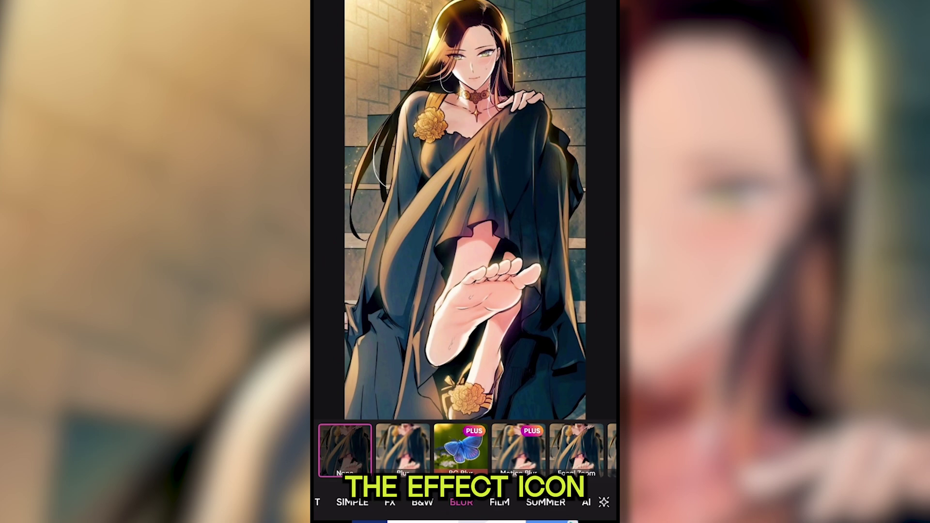
# Step: Apply a Focal Zoom blur centred on the face, with Blur 12, softer hardness and more fade
pyautogui.click(461, 502)
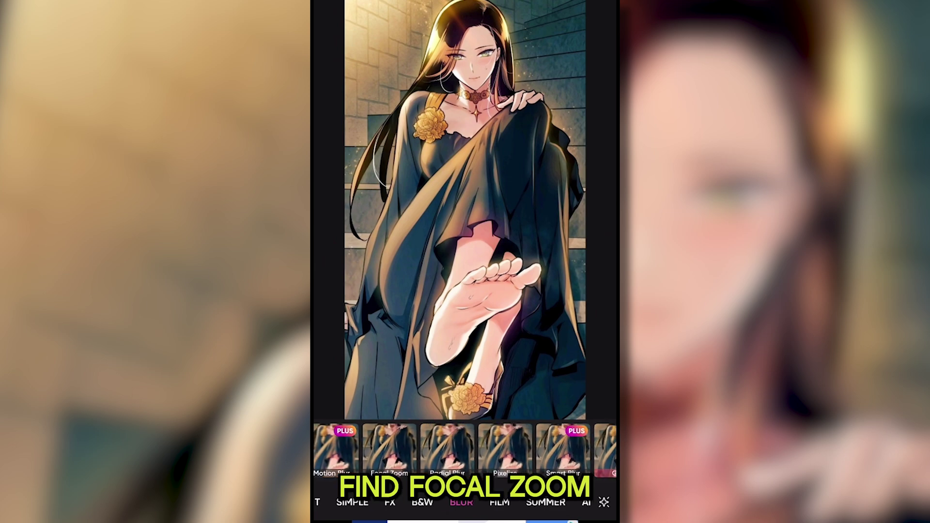
pyautogui.click(390, 451)
pyautogui.moveTo(461, 197); pyautogui.dragTo(472, 78)
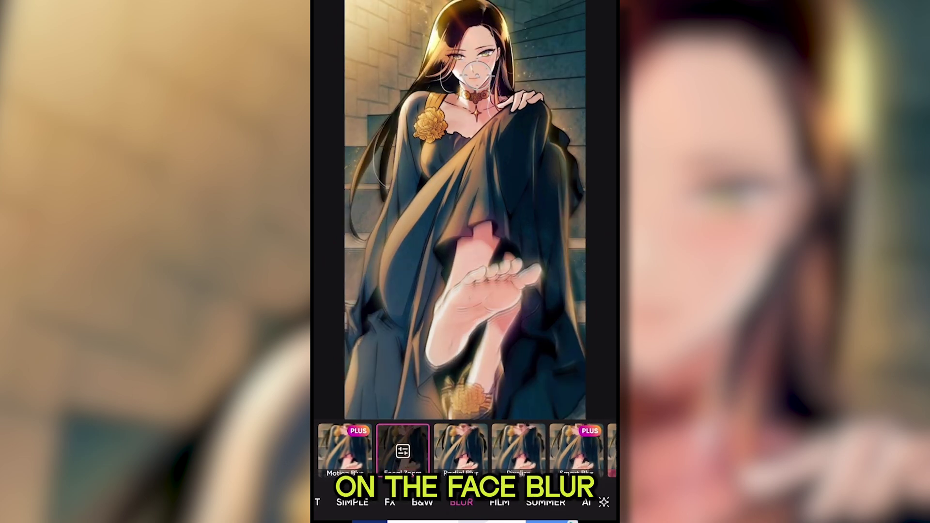
pyautogui.click(403, 450)
pyautogui.moveTo(430, 268); pyautogui.dragTo(409, 268)
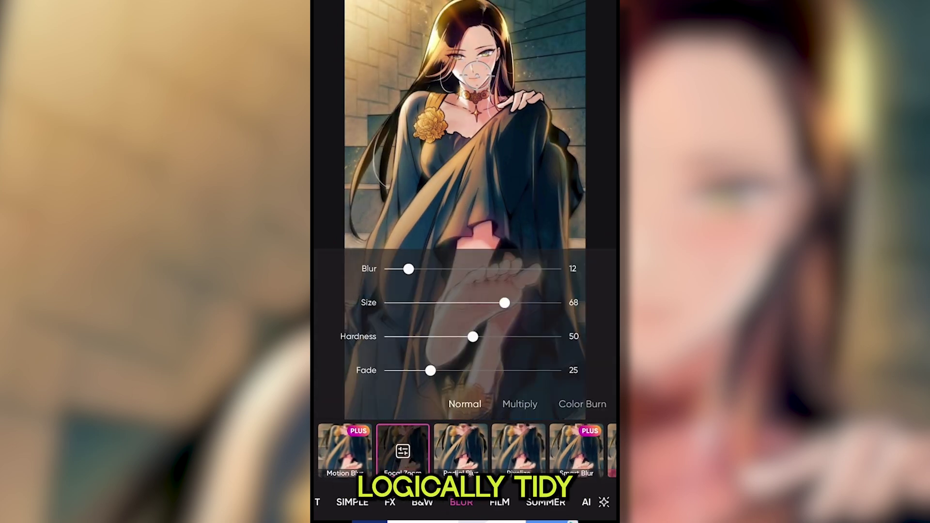
pyautogui.moveTo(472, 336); pyautogui.dragTo(425, 336)
pyautogui.moveTo(430, 370); pyautogui.dragTo(456, 370)
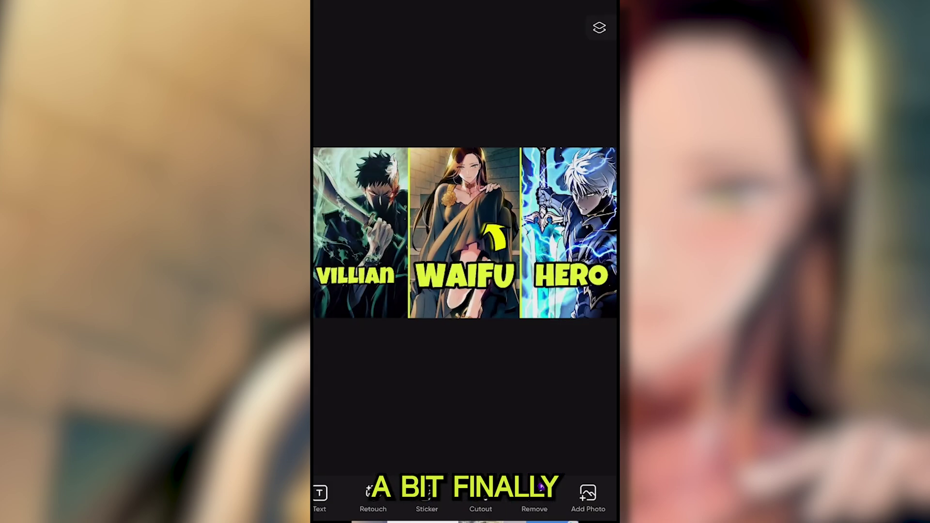